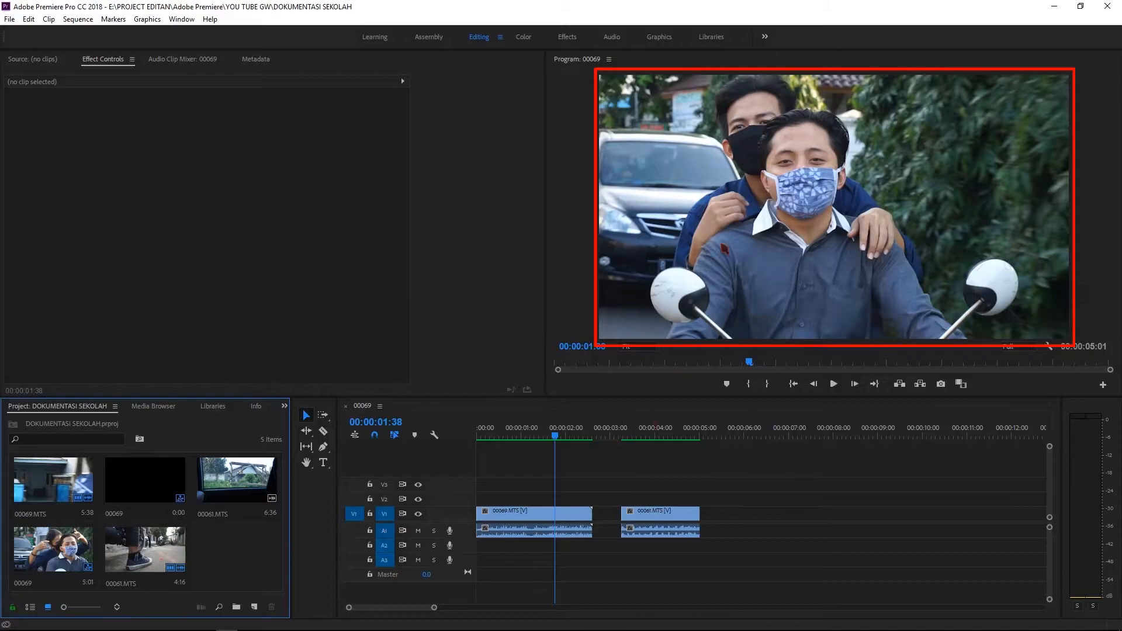
Try shifting the first clip, 00069.MTS, horizontally to X positions 772 and 1125, and reset its position.
left_click(569, 515)
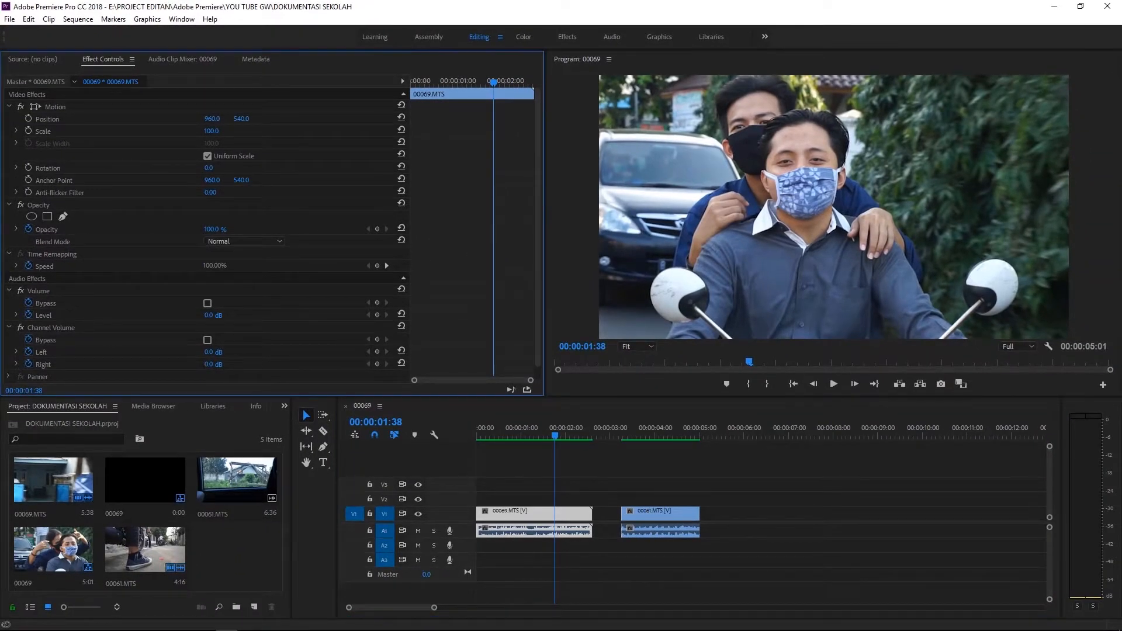
left_click_drag(212, 118, 101, 119)
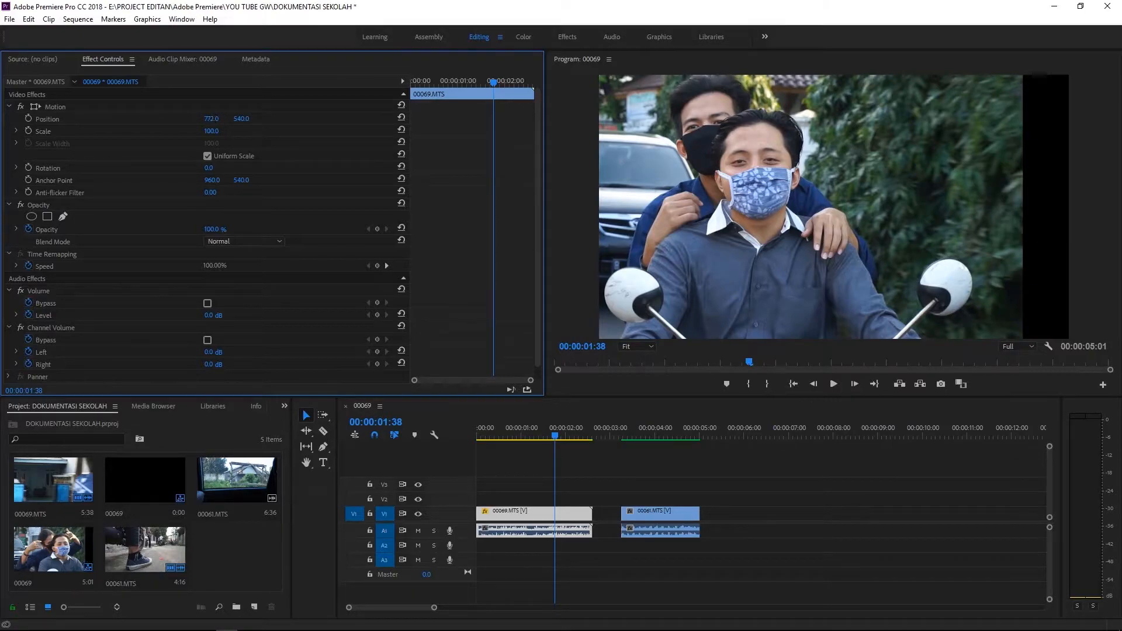
left_click_drag(212, 119, 418, 119)
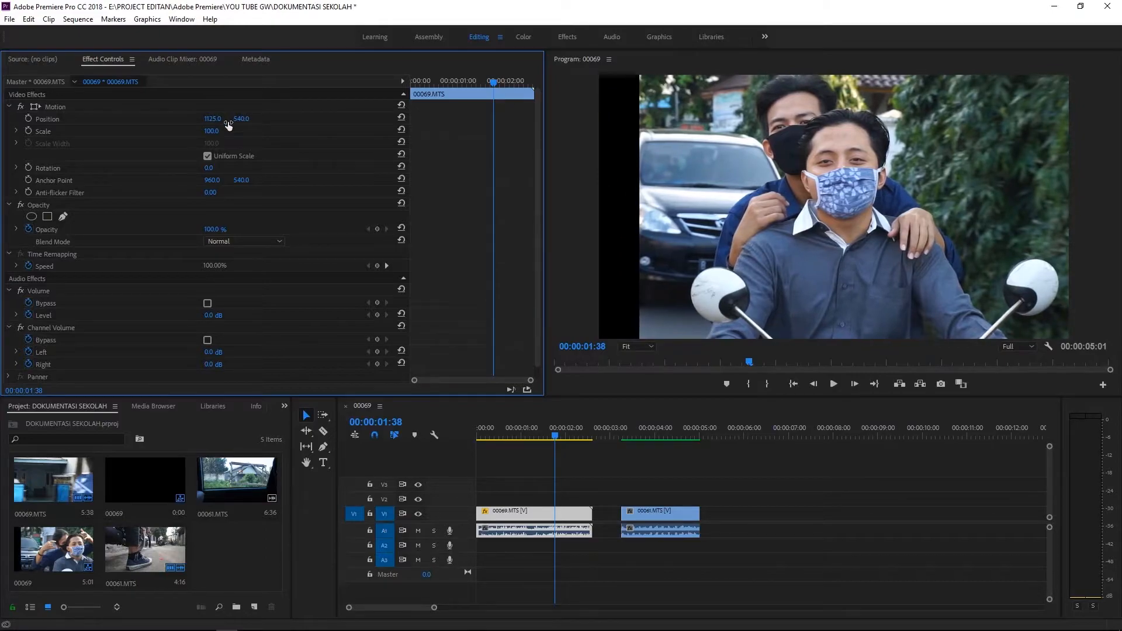
left_click(401, 117)
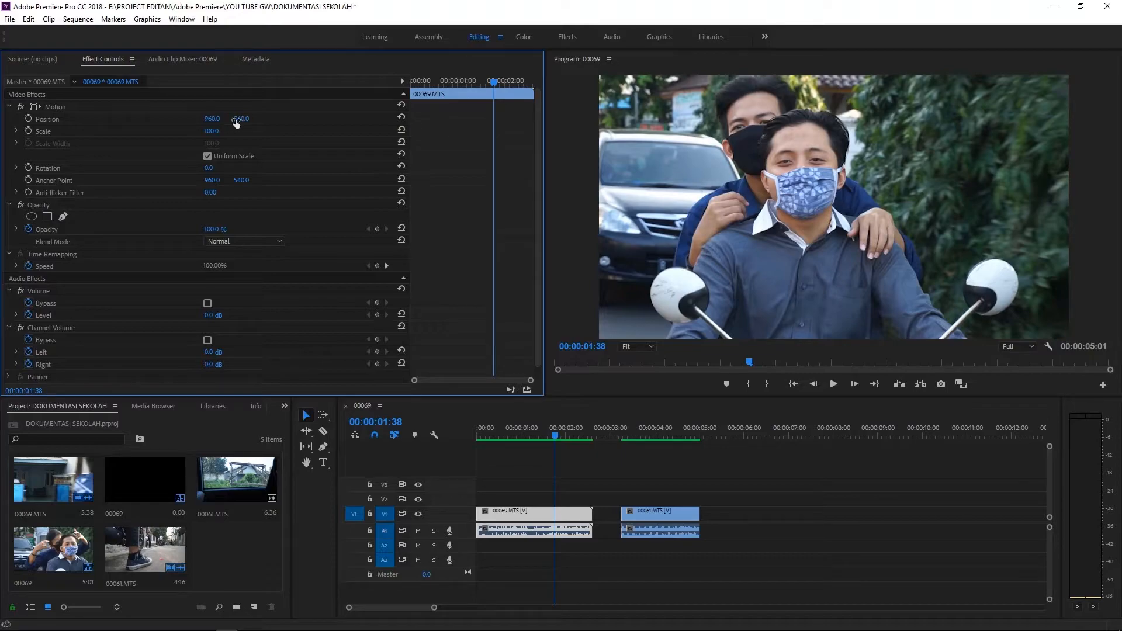
Try moving the first clip vertically down and up to Y position 403, and reset its position.
left_click_drag(241, 118, 326, 118)
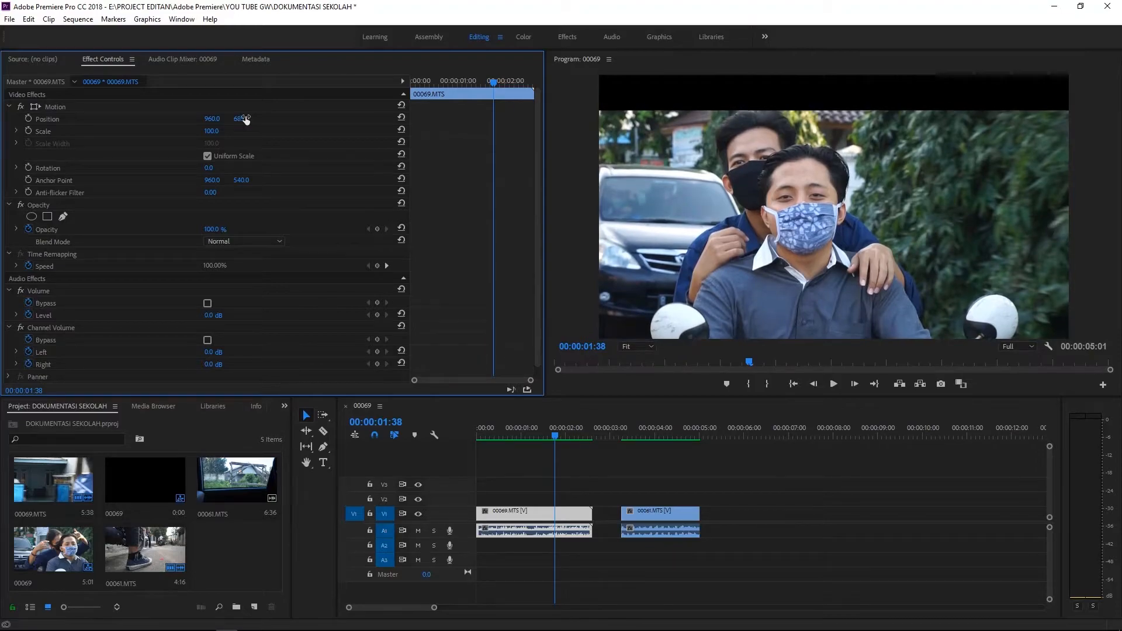
left_click_drag(240, 118, 57, 119)
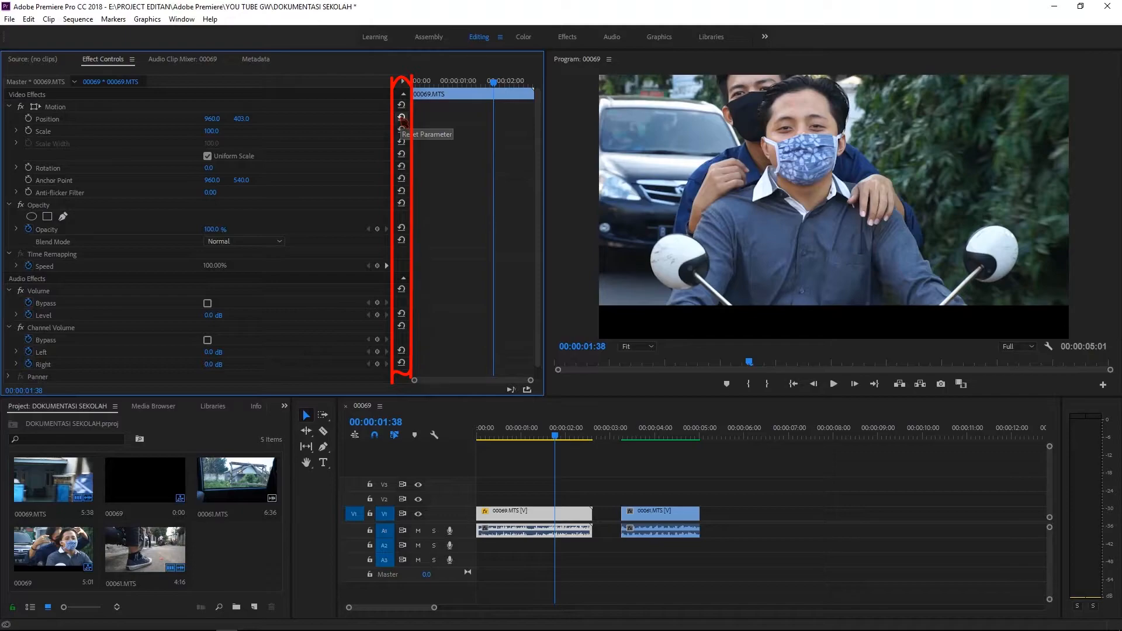
left_click(401, 117)
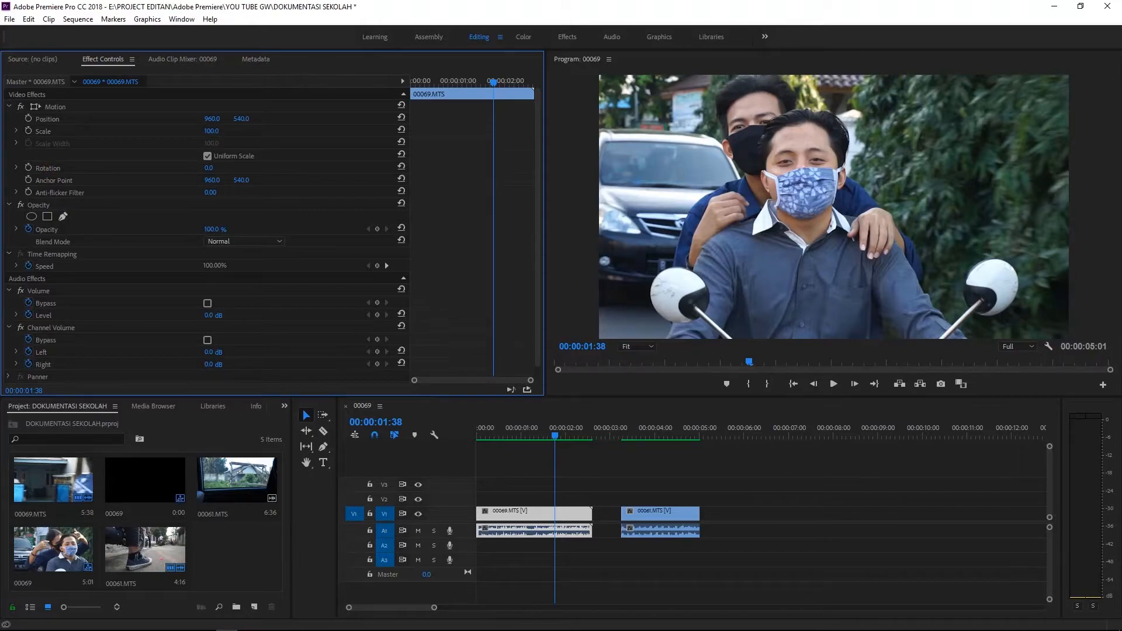
Try enlarging the first clip to a scale of 122 and rotating it to 29° and -24°, resetting both parameters.
left_click_drag(211, 131, 260, 131)
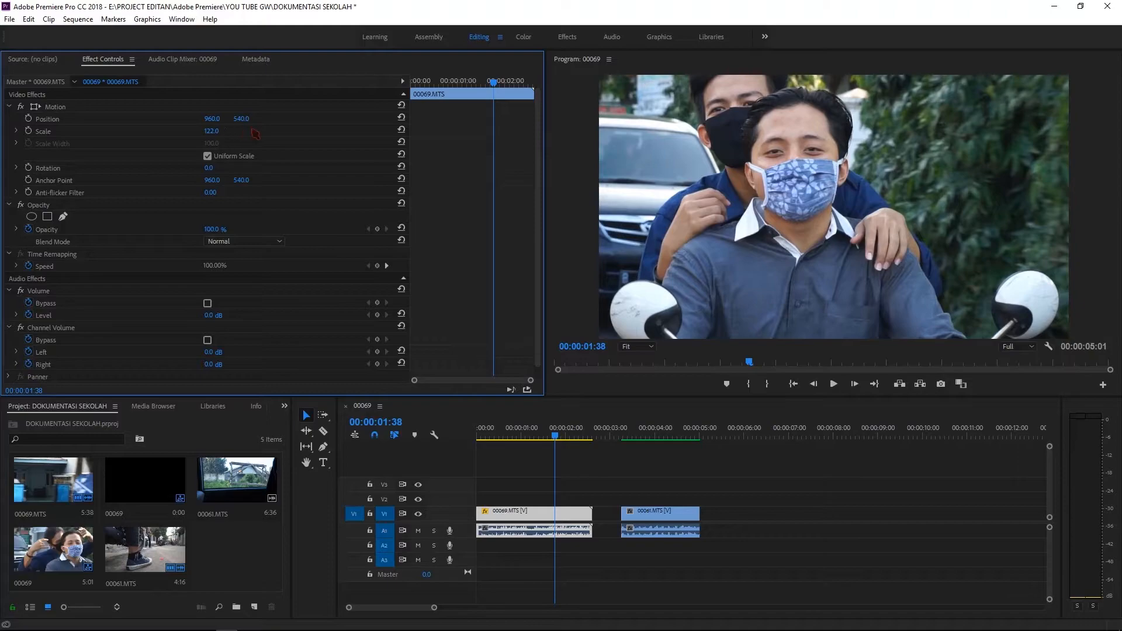
left_click(401, 130)
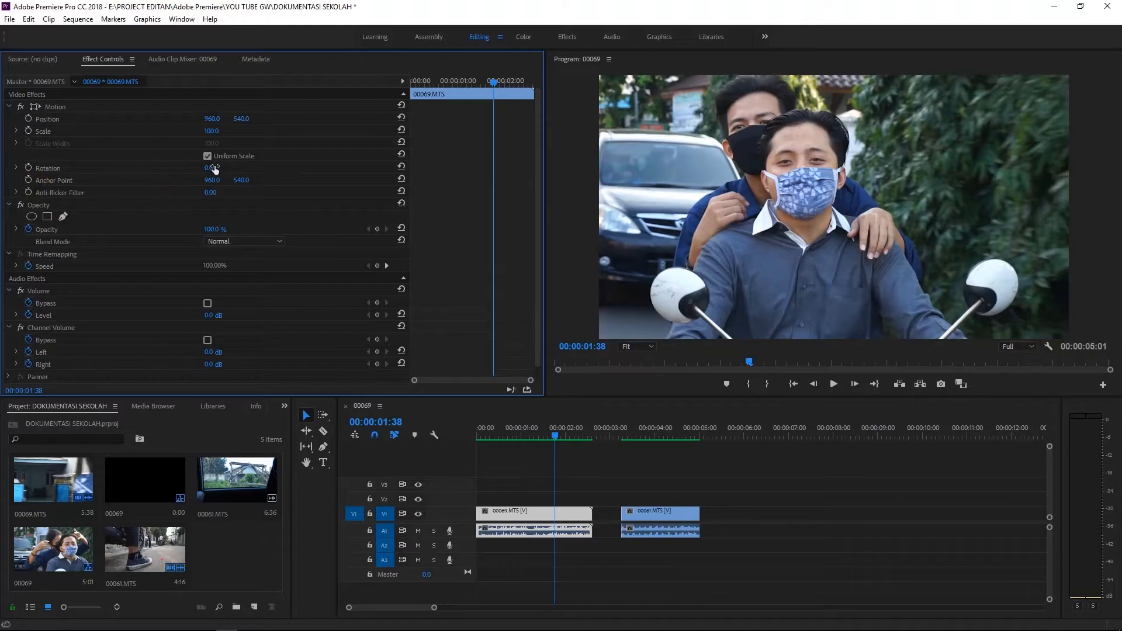
left_click_drag(209, 168, 226, 168)
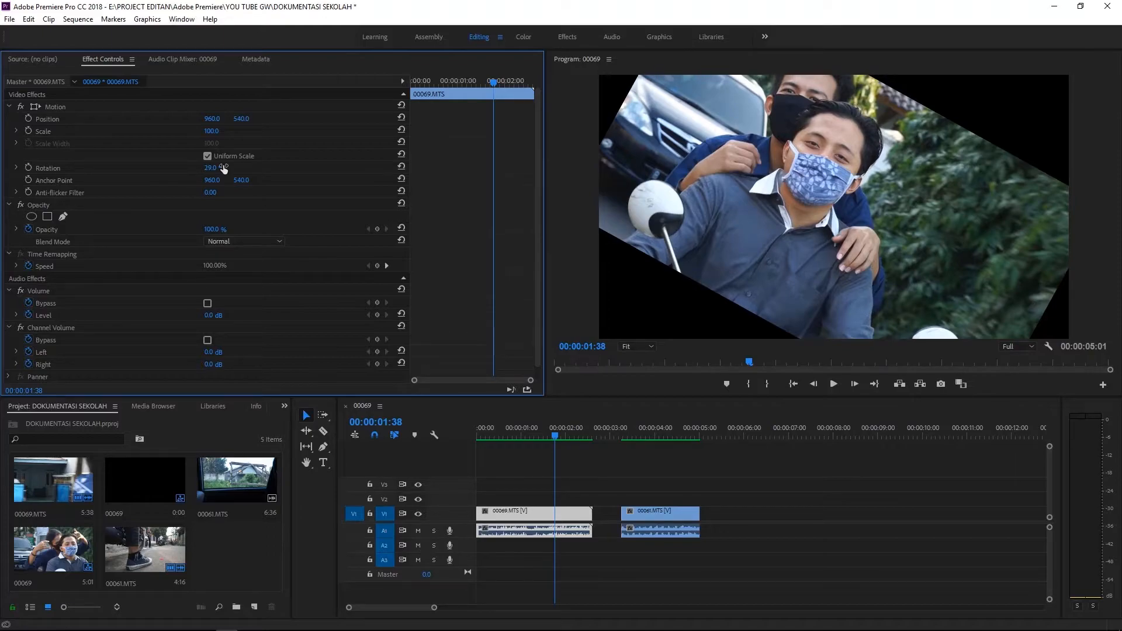
mouse_move(219, 168)
left_mouse_down()
mouse_move(165, 169)
mouse_move(239, 169)
left_mouse_up()
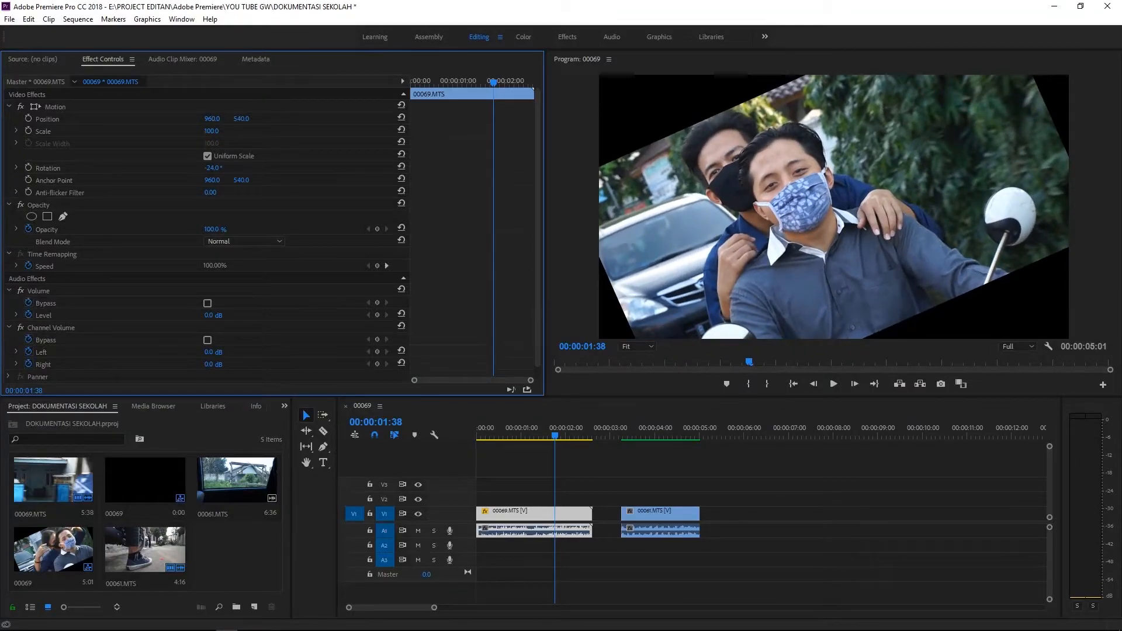
left_click_drag(211, 131, 235, 164)
left_click(401, 166)
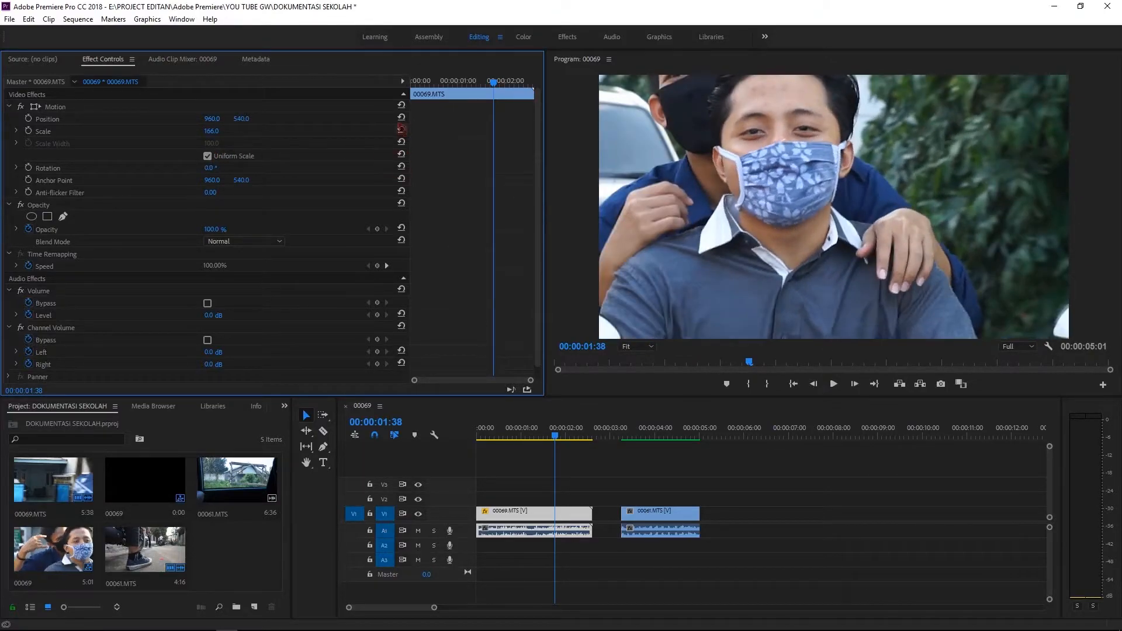
left_click(401, 128)
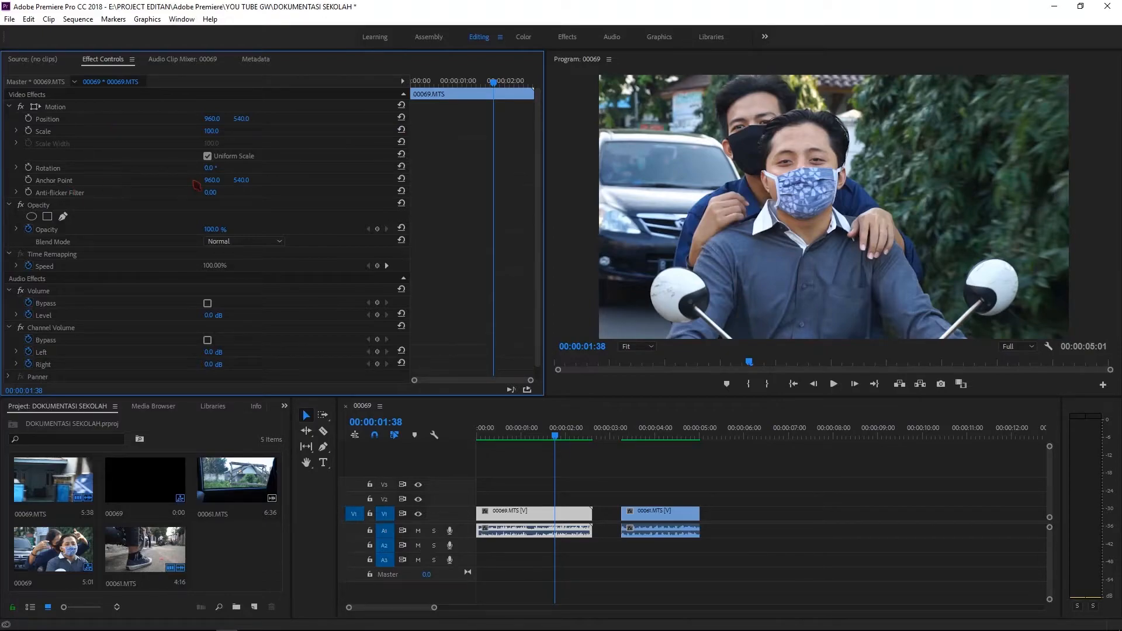
Try moving the first clip's anchor point to X values 1112 and 979, and reset it.
left_click_drag(211, 180, 300, 180)
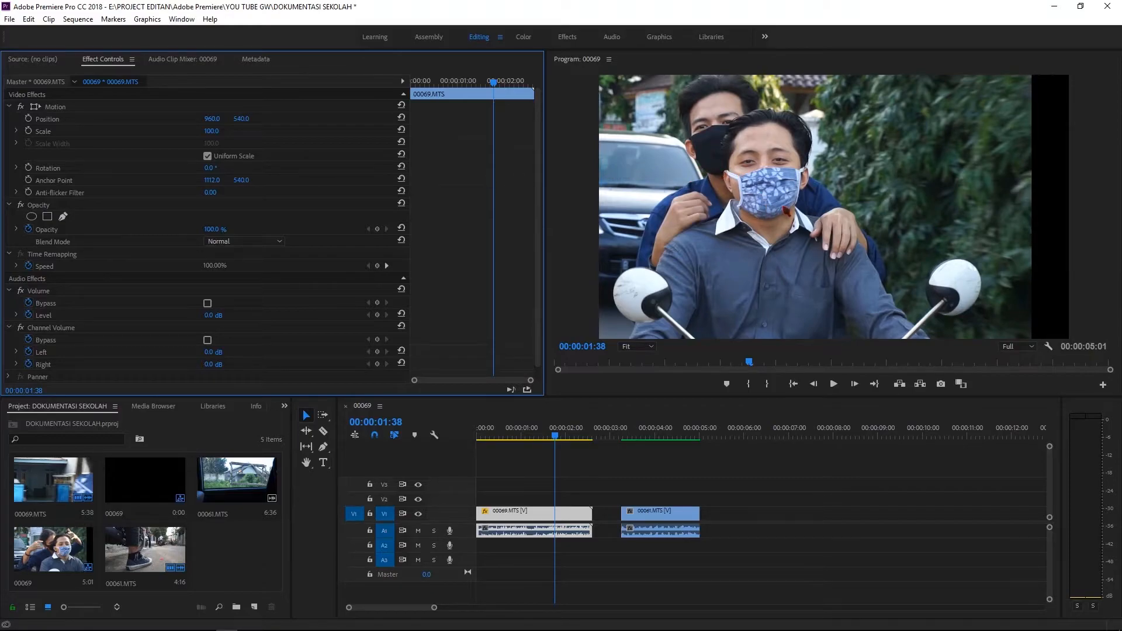
left_click_drag(212, 181, 134, 180)
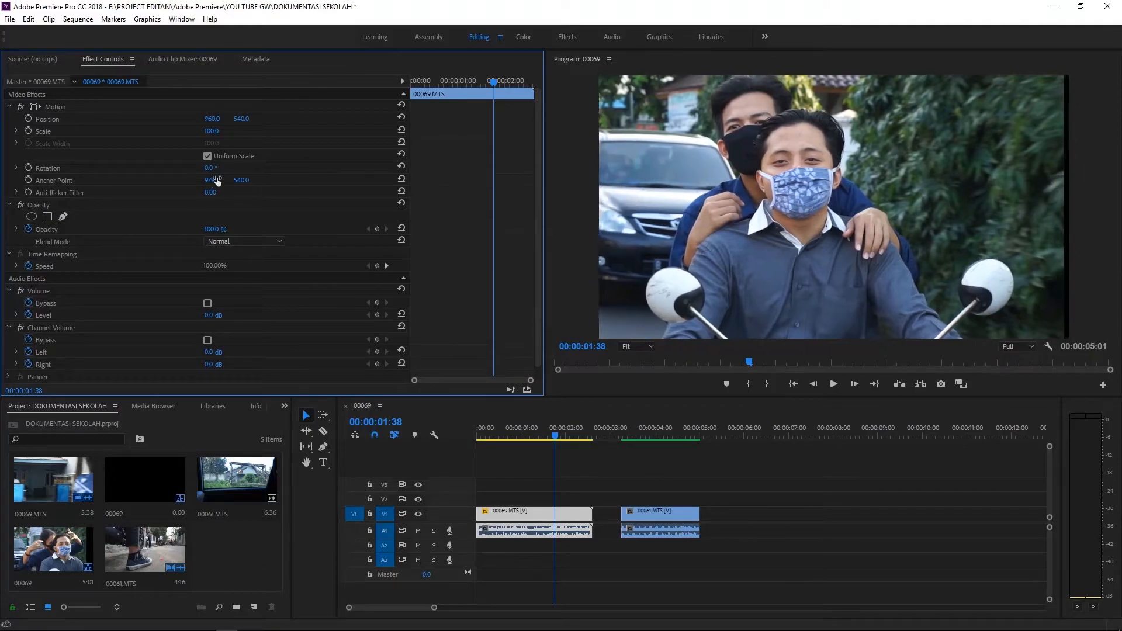
left_click(402, 228)
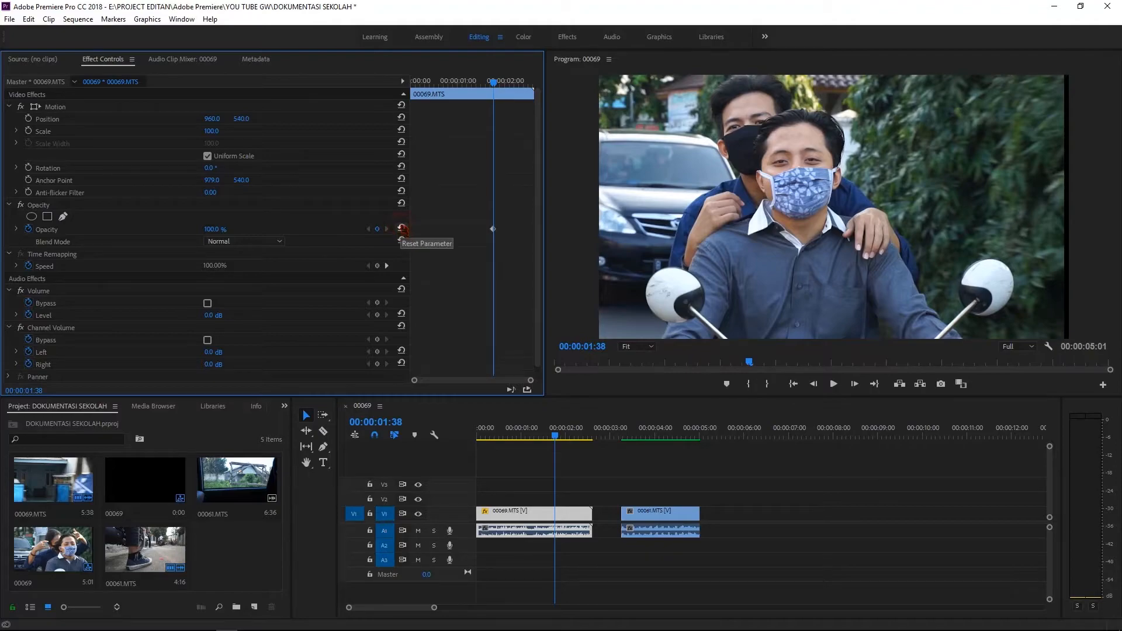
left_click(401, 180)
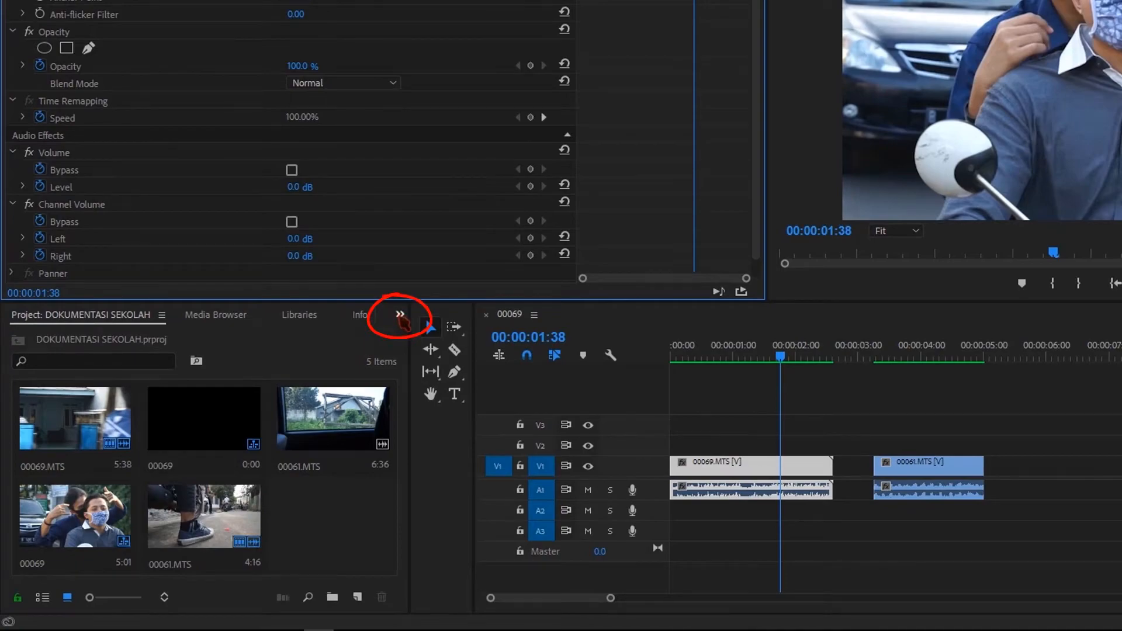
Search the effects for "fast blur" and apply the Fast Blur video effect to the first clip, 00069.MTS.
left_click(400, 316)
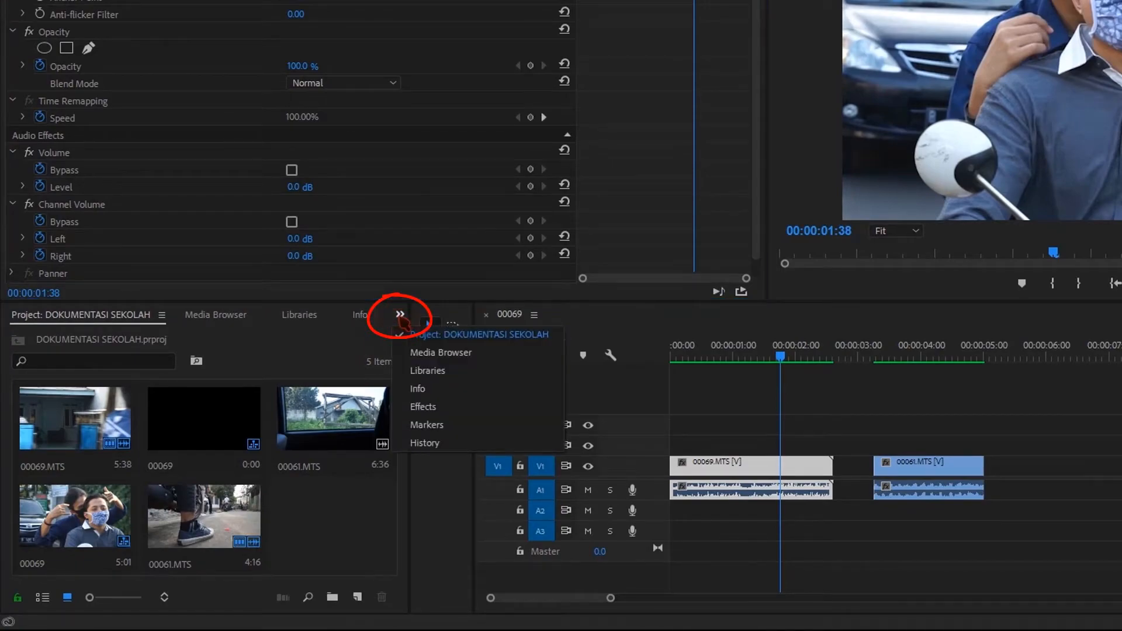
left_click(432, 409)
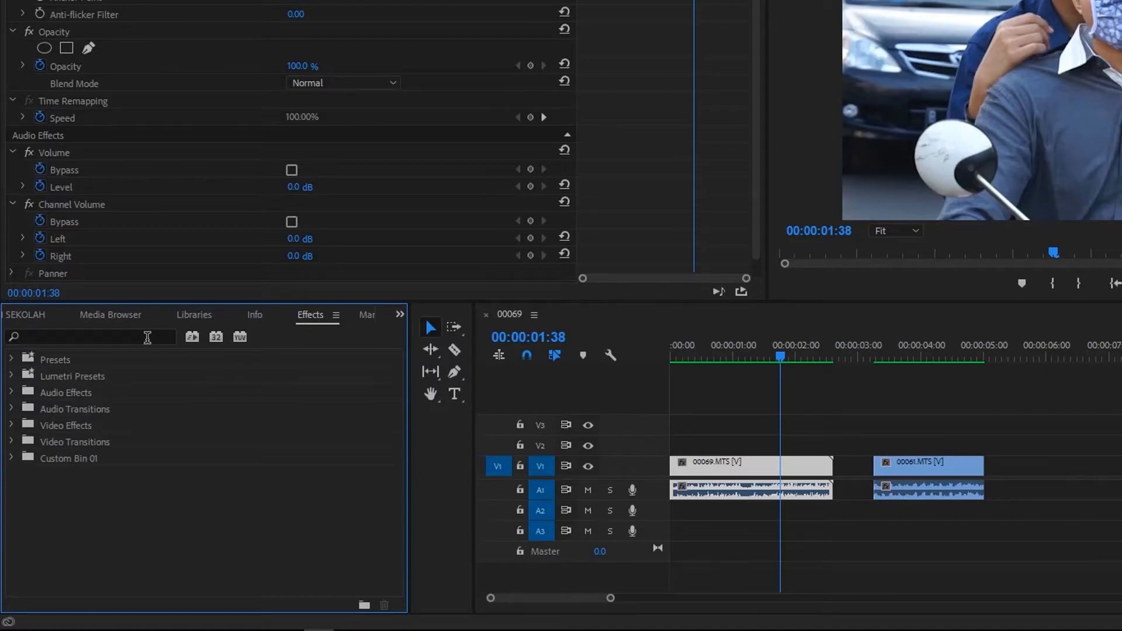
left_click(147, 338)
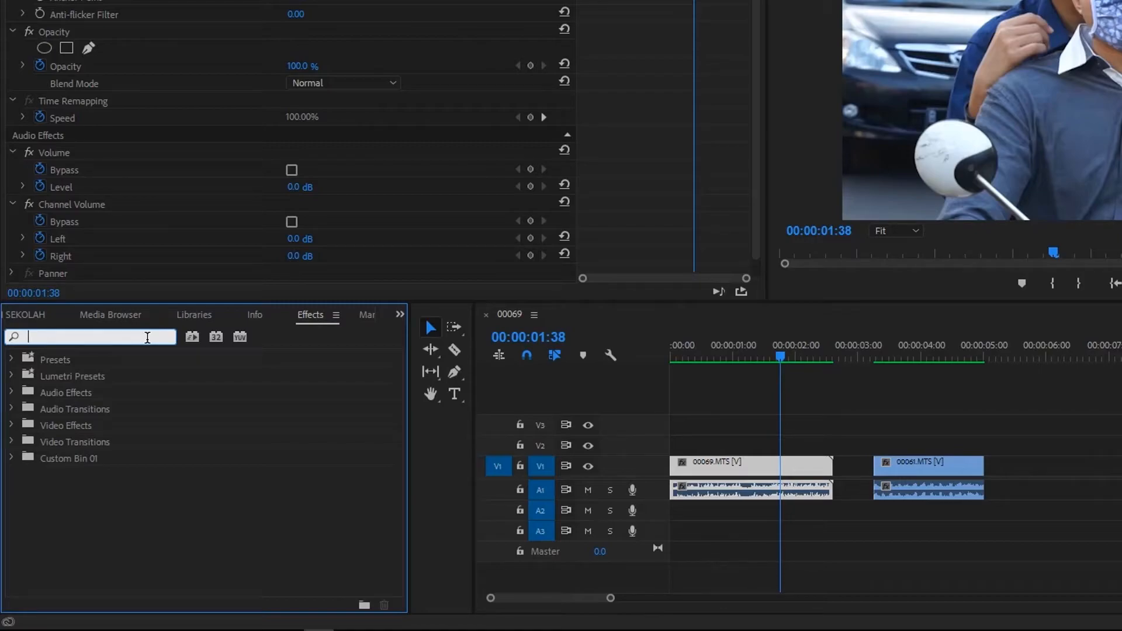
type("blur")
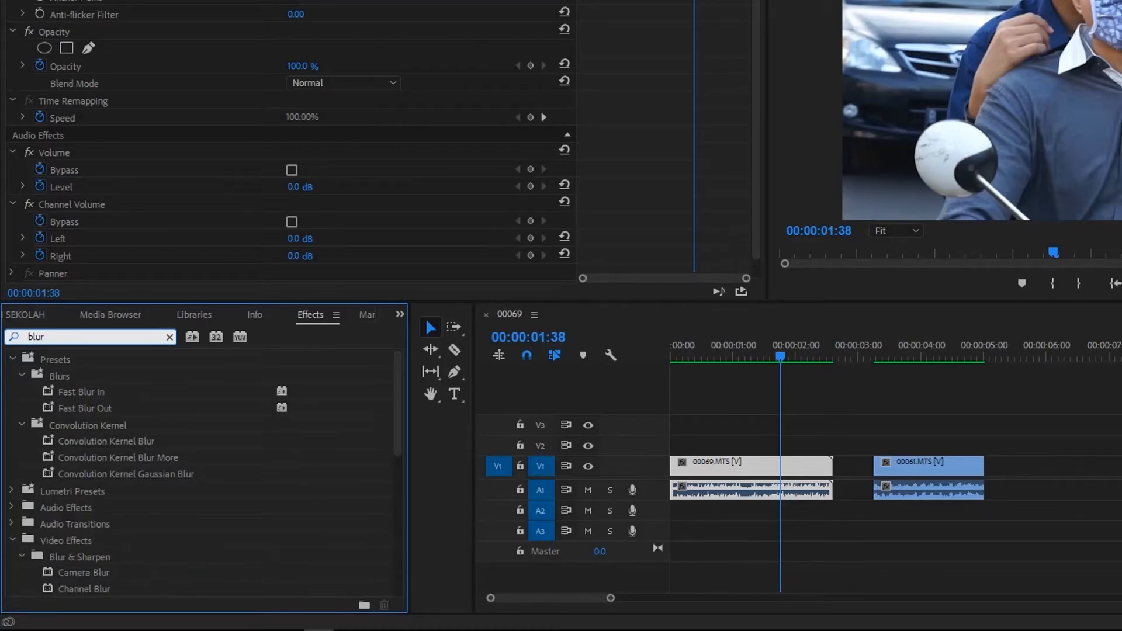
key("Left")
key("Left")
key("Left")
key("Left")
type("fast")
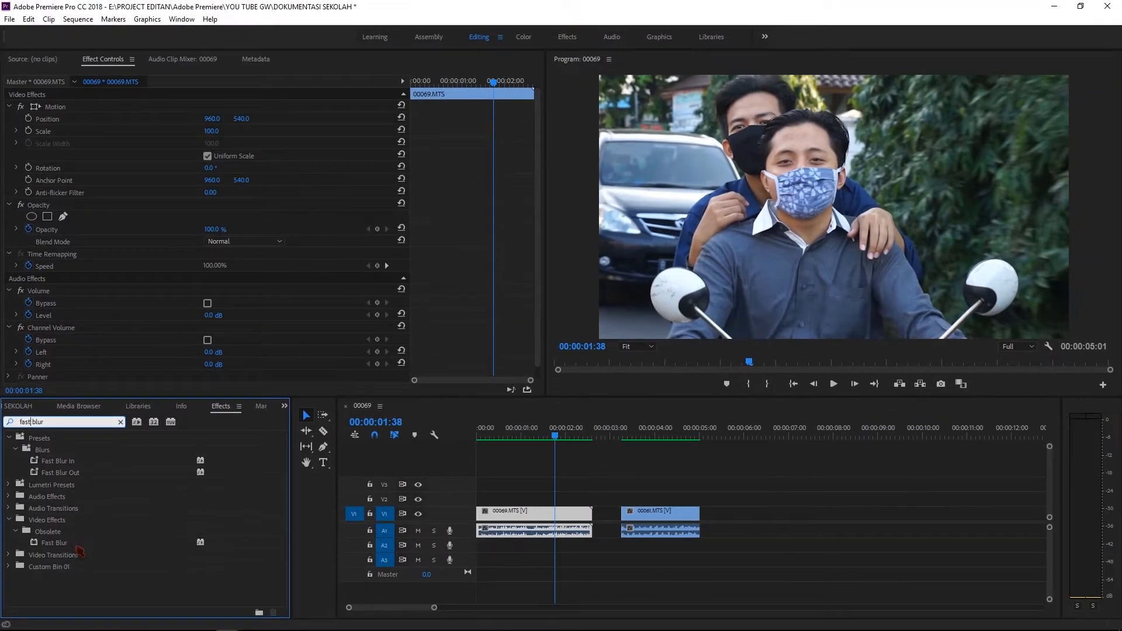
left_click(103, 506)
left_click_drag(72, 541, 532, 517)
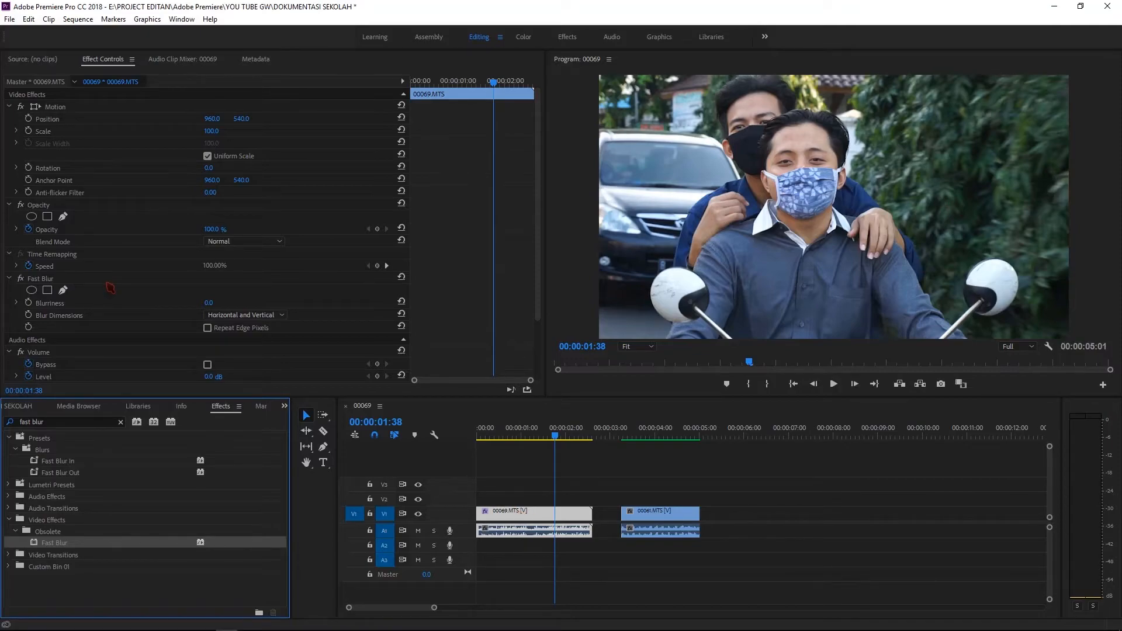
Try Fast Blur blurriness values of 21 and 93 on the first clip.
left_click(104, 278)
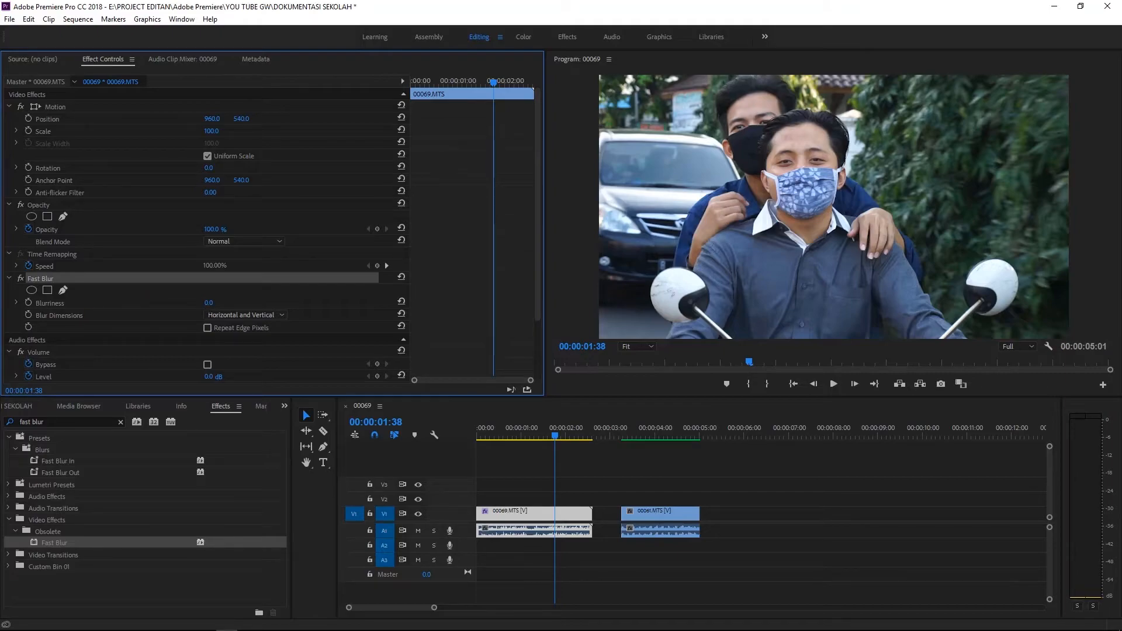
left_click_drag(208, 302, 221, 303)
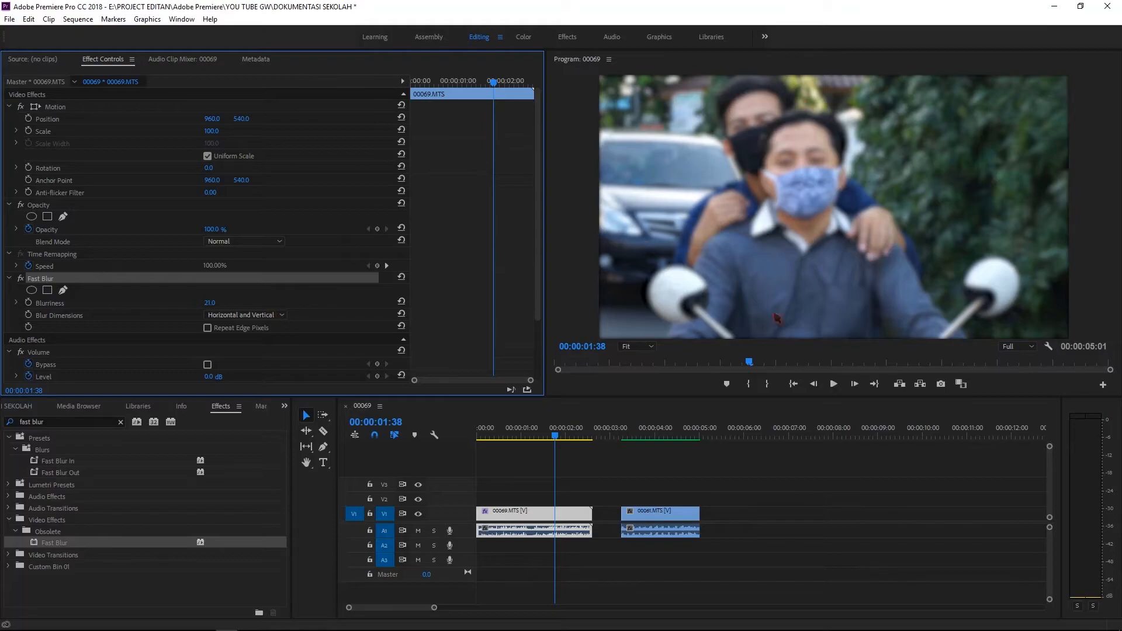
left_click_drag(210, 302, 252, 303)
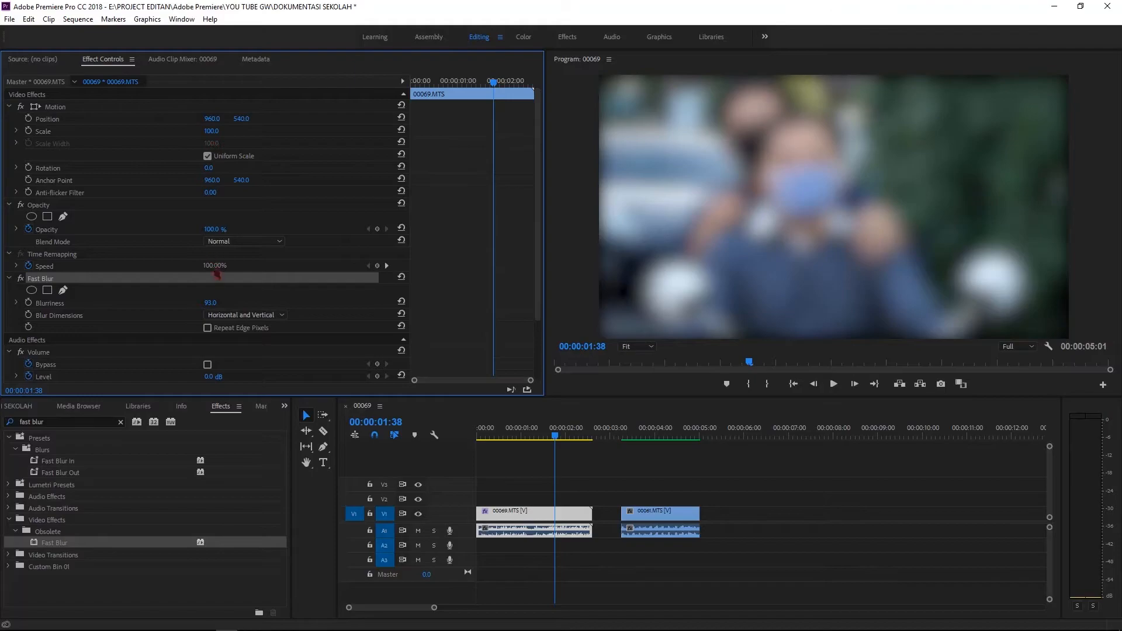
Try a Fast Blur blurriness of 10 on the first clip and set it back to 0.
left_click(212, 302)
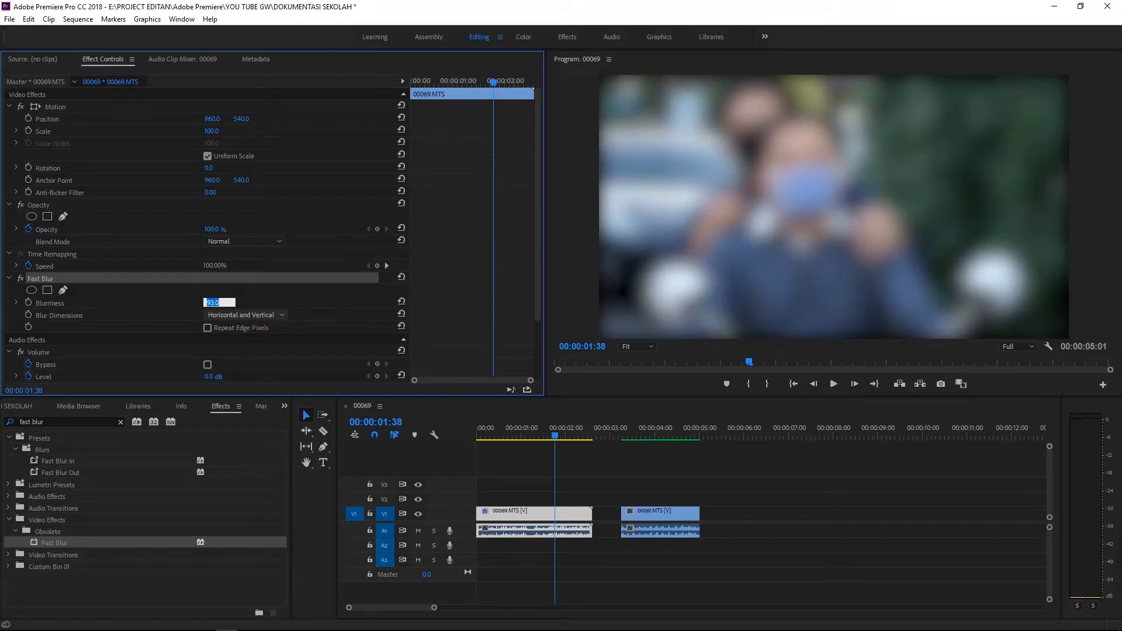
type("10")
key("Return")
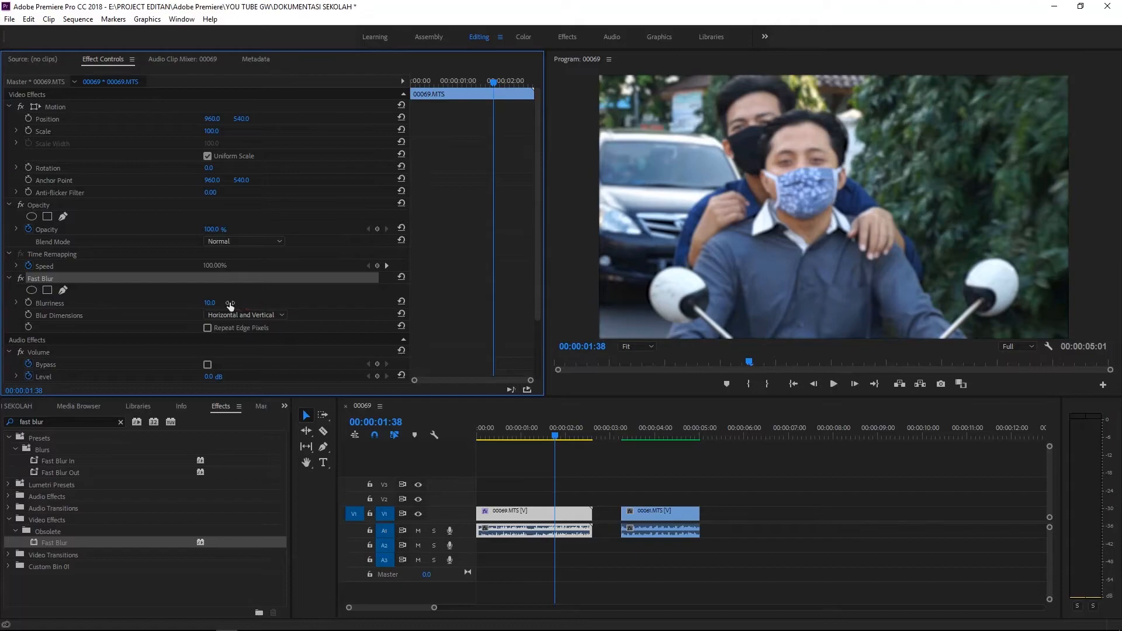
left_click(212, 302)
type("0")
key("Return")
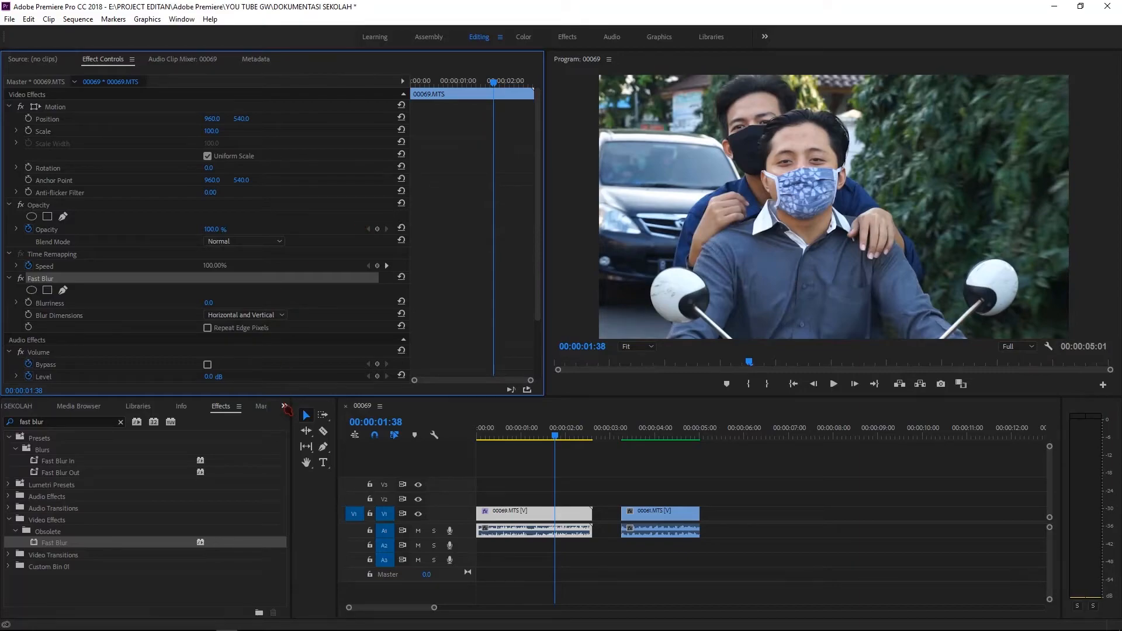
Create a new adjustment layer in the project at 1920 x 1080, 50.00 fps, with square pixels.
left_click(285, 407)
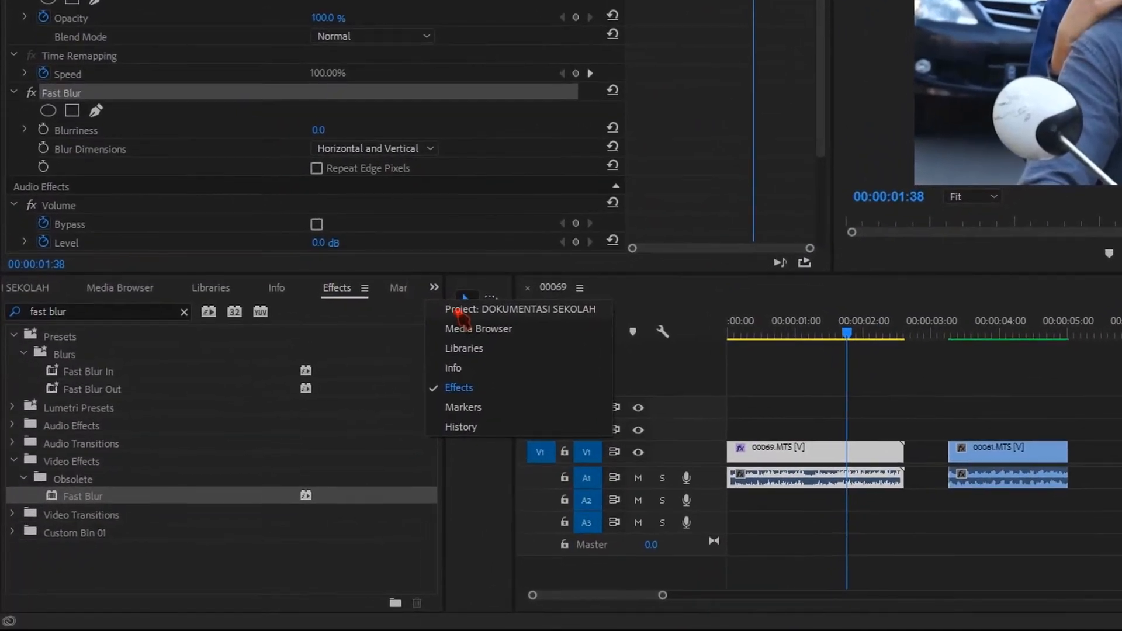
left_click(460, 314)
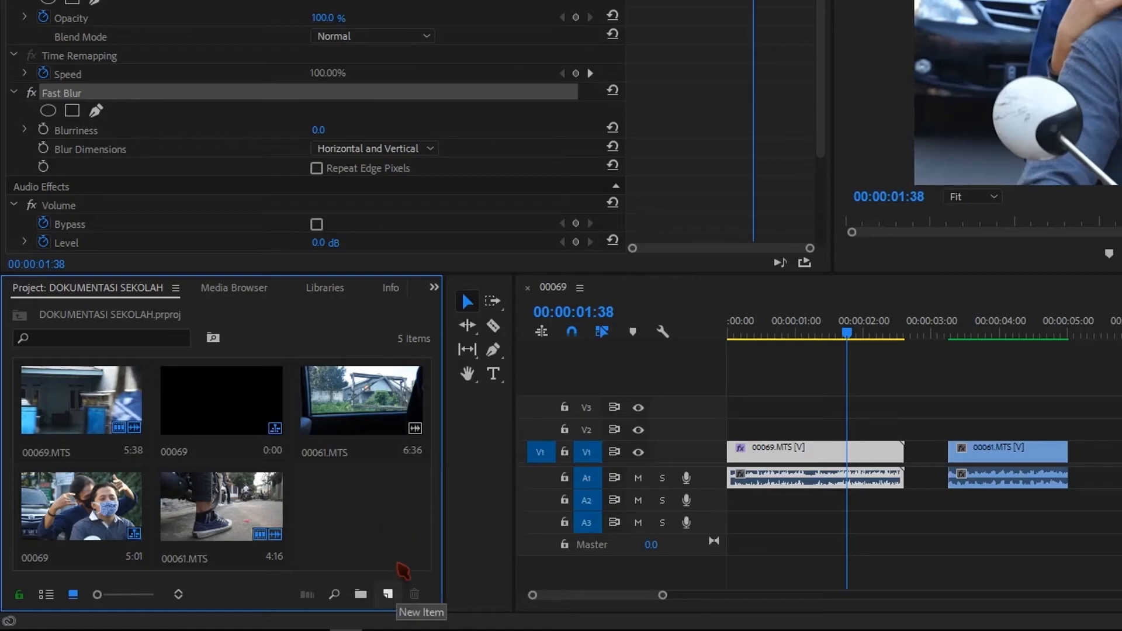
left_click(388, 594)
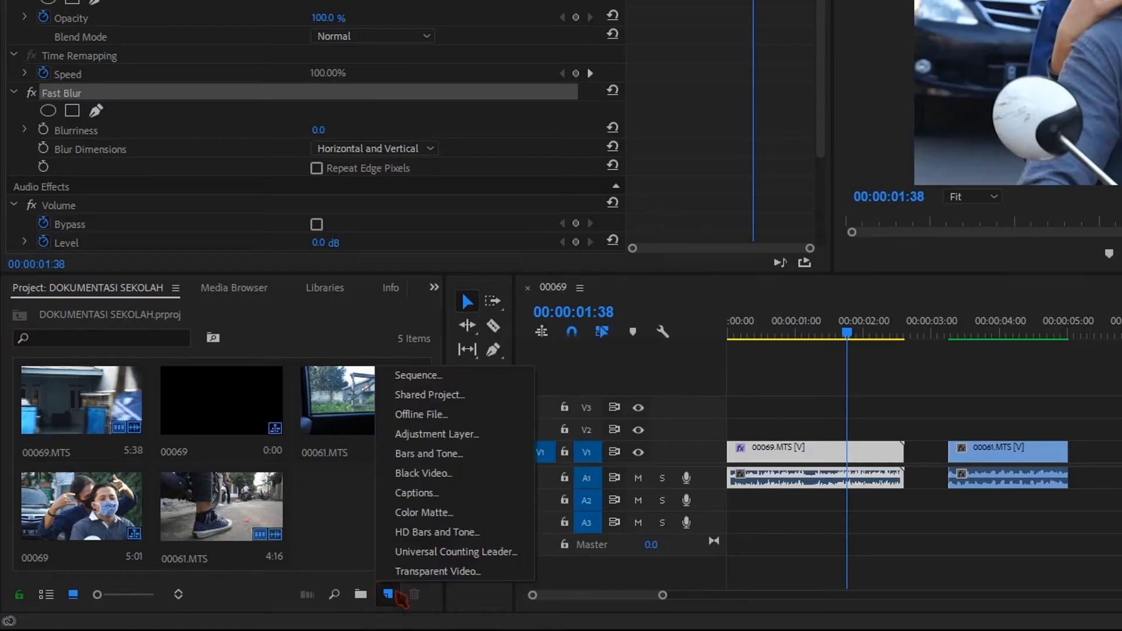
left_click(438, 440)
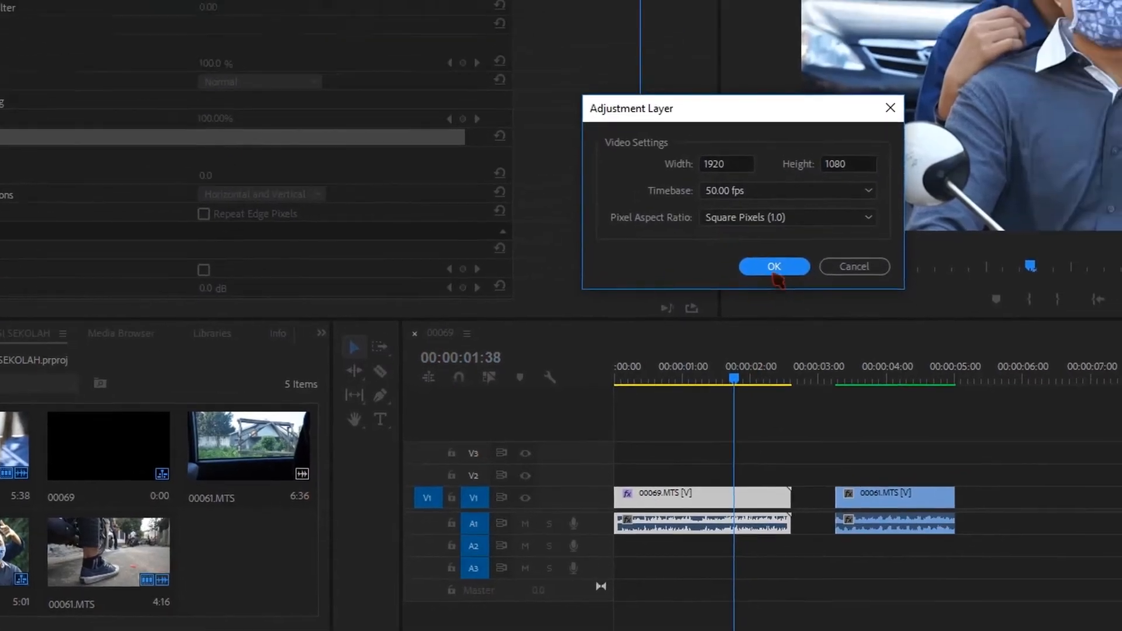
left_click(888, 220)
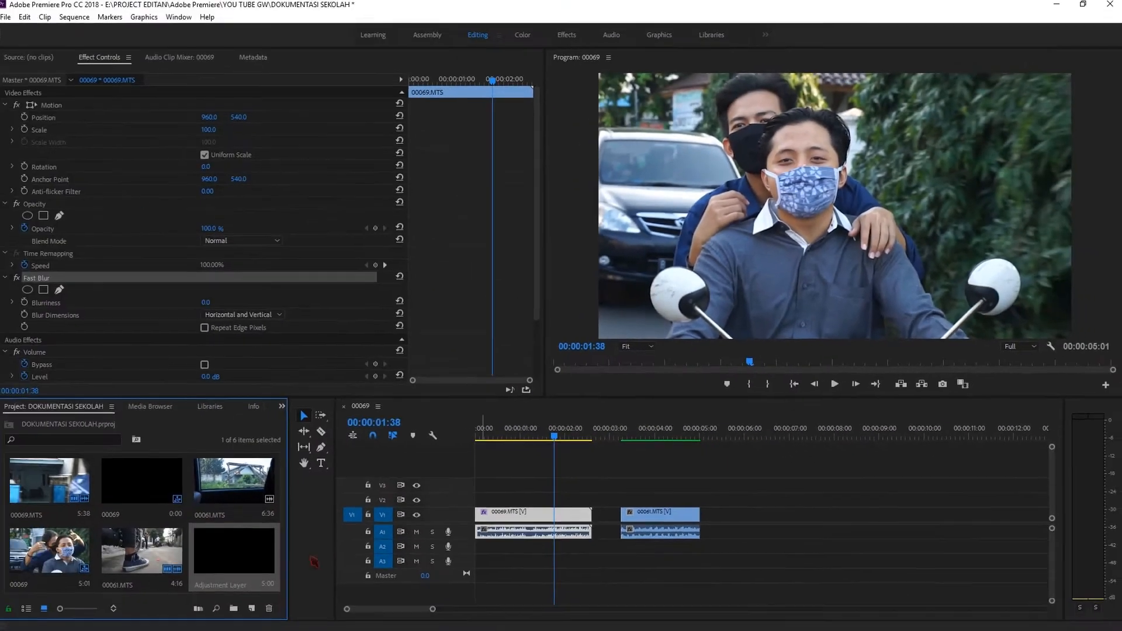
Place the adjustment layer on V2 above both clips, trim its end to the second clip's end, and move the playhead to 00:00:01:21.
left_click_drag(228, 555, 529, 497)
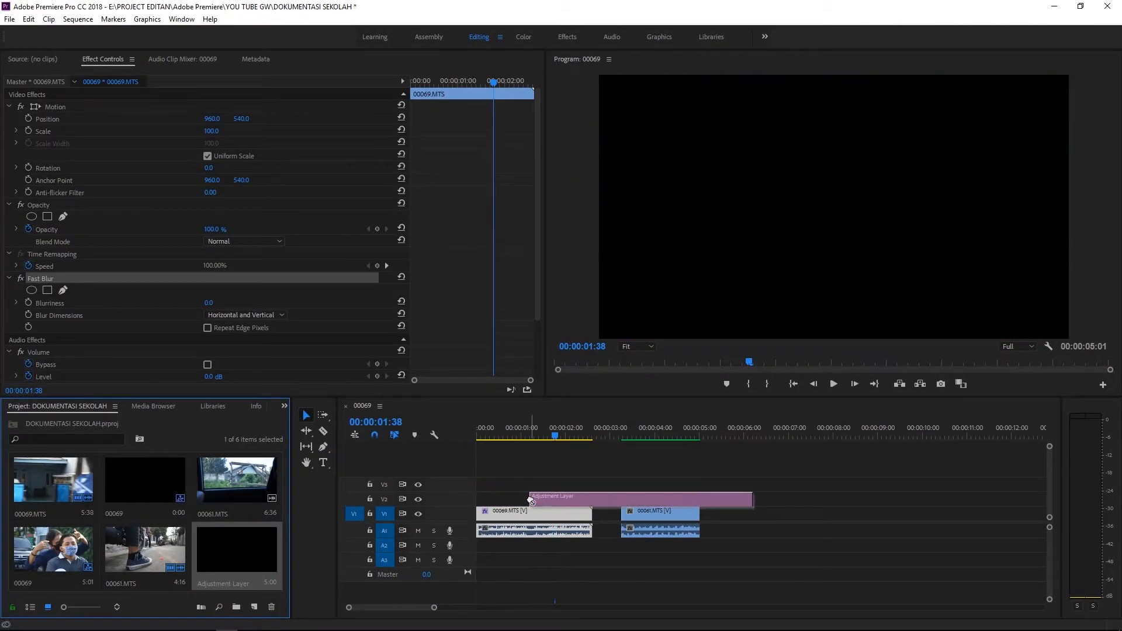
left_click_drag(754, 498, 701, 498)
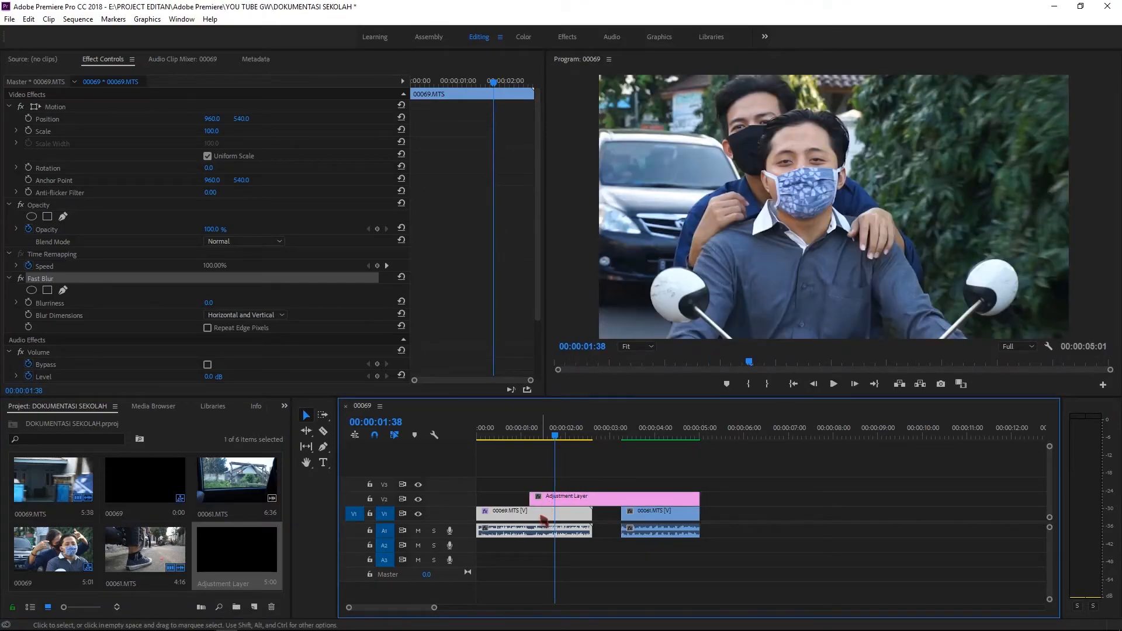
mouse_move(530, 433)
left_mouse_down()
mouse_move(504, 433)
mouse_move(540, 436)
left_mouse_up()
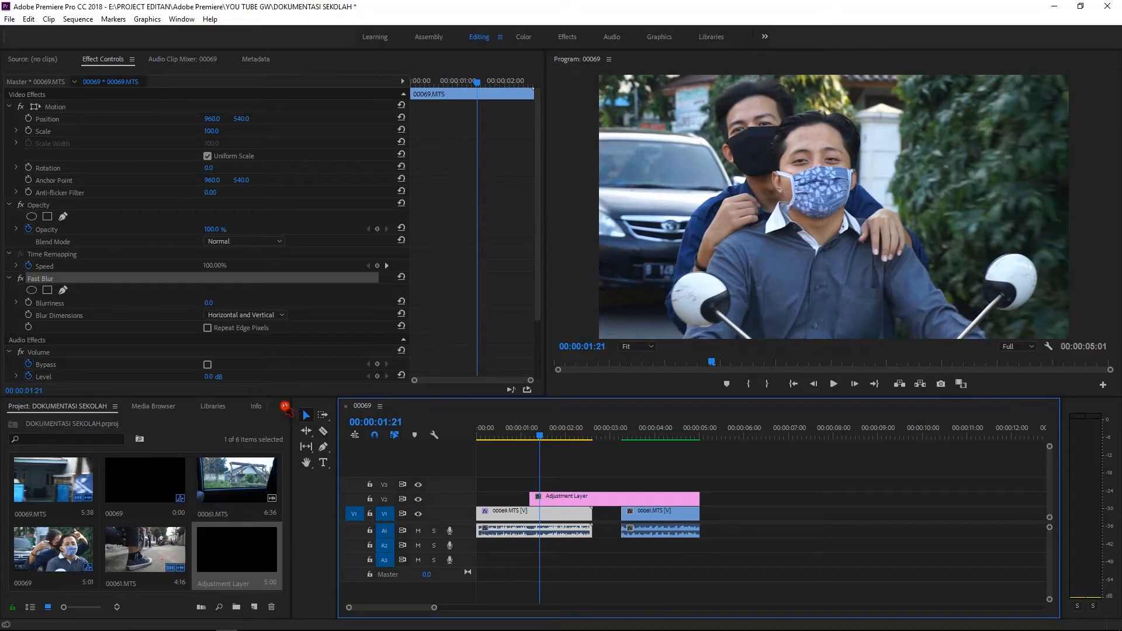
Return to the effects library, clear the previous search, and search for "black &".
left_click(284, 405)
left_click(301, 461)
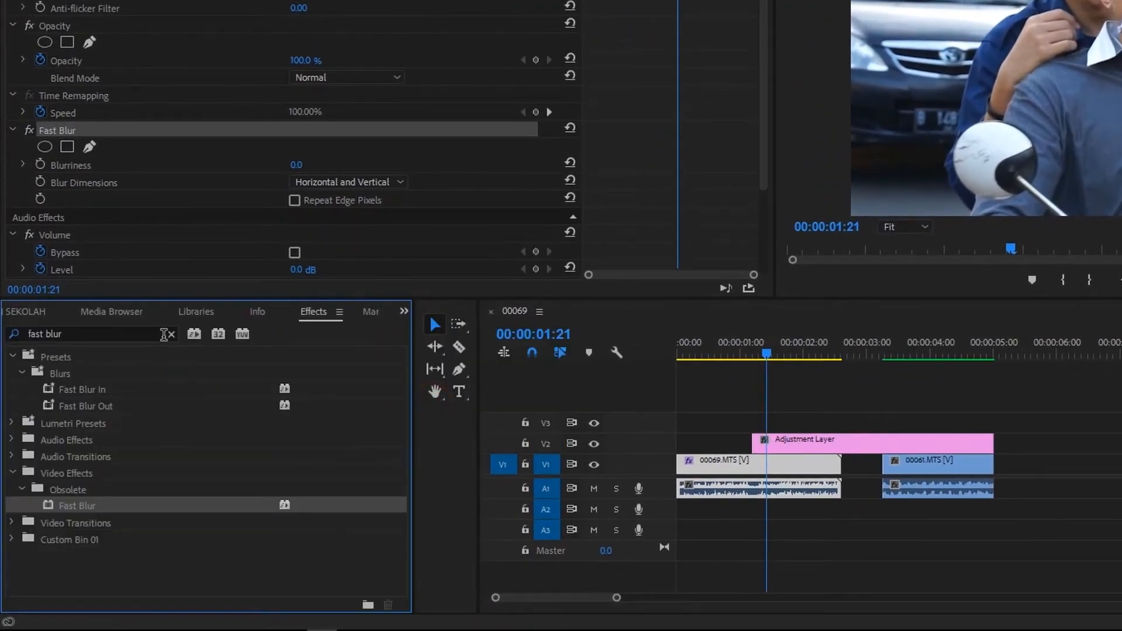
left_click(171, 334)
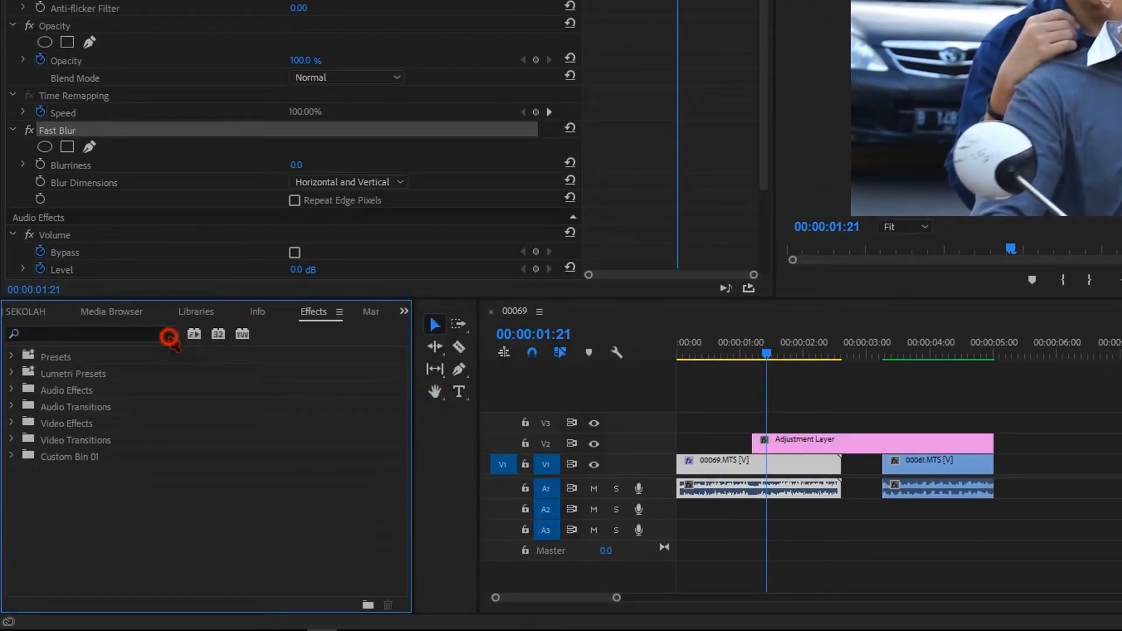
left_click(123, 333)
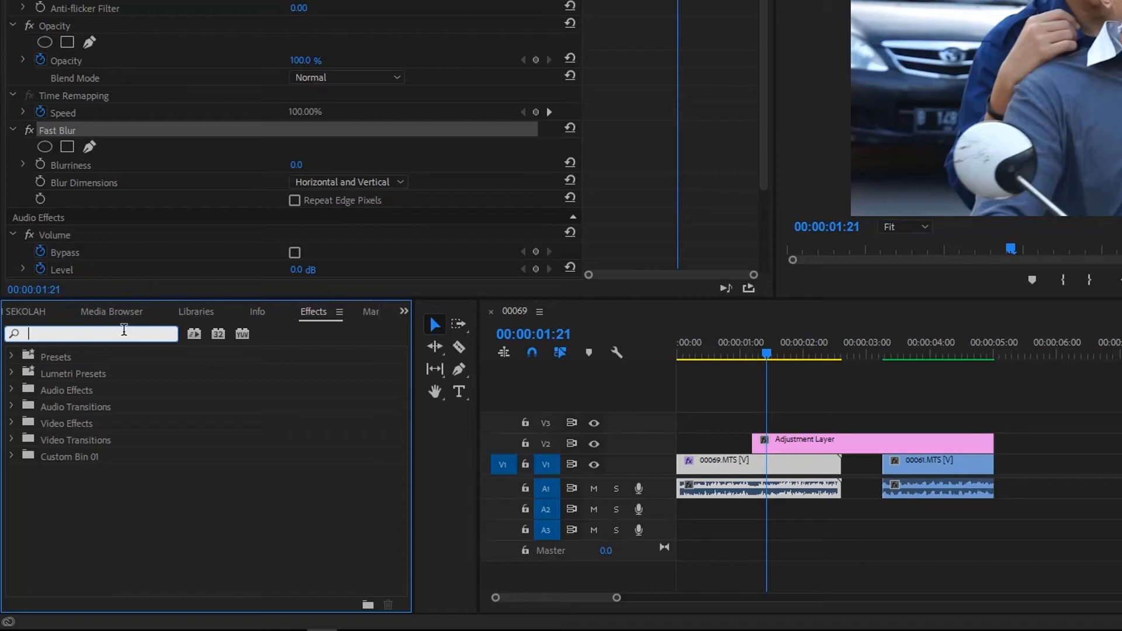
type("b")
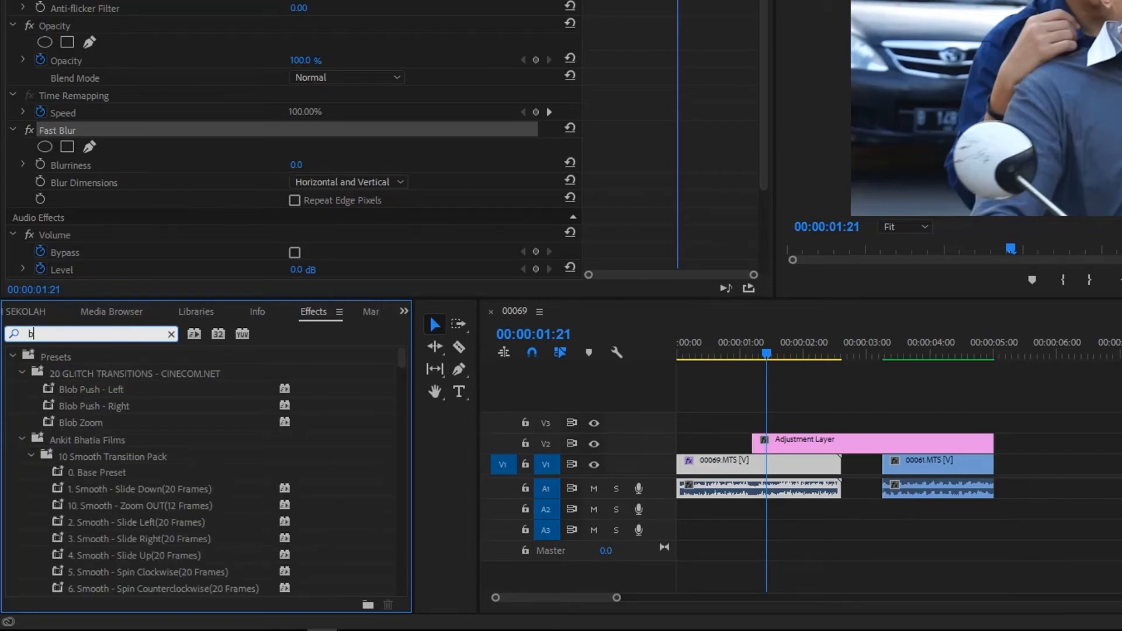
type("lack")
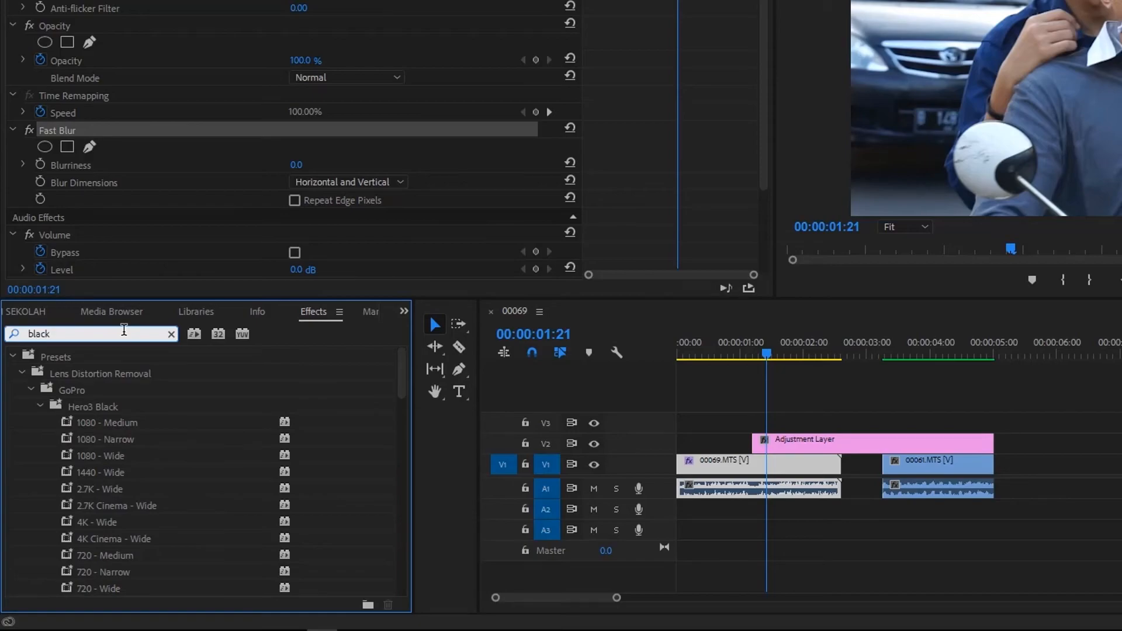
type(" &")
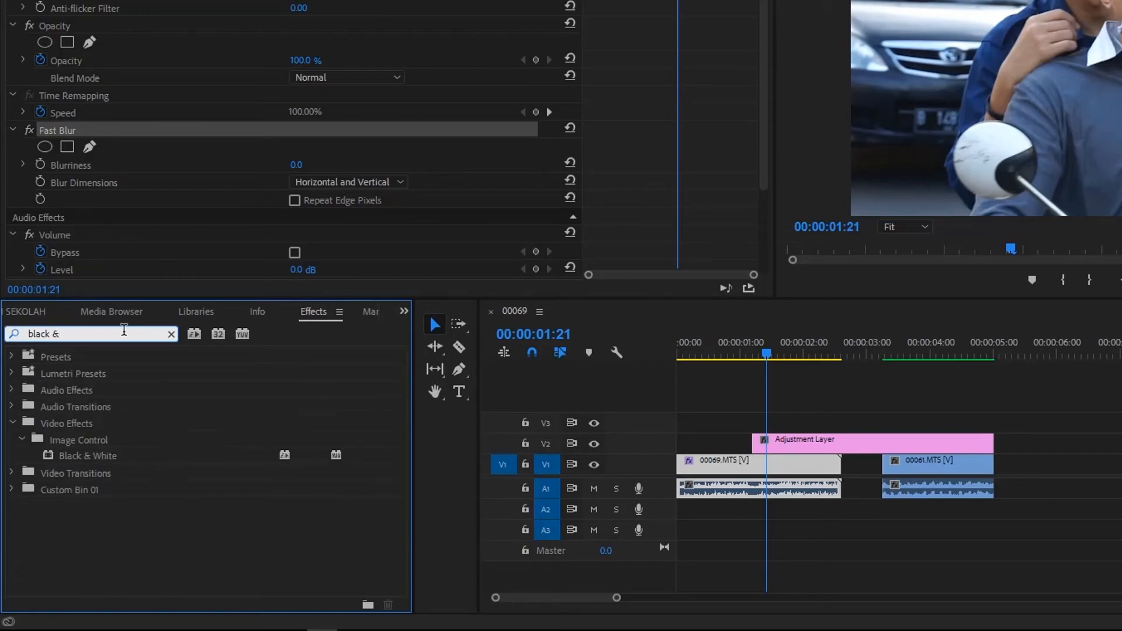
Apply the Black & White video effect to the adjustment layer and move the playhead to 00:00:01:02, ahead of the layer's start.
left_click(111, 456)
left_click_drag(110, 456, 829, 443)
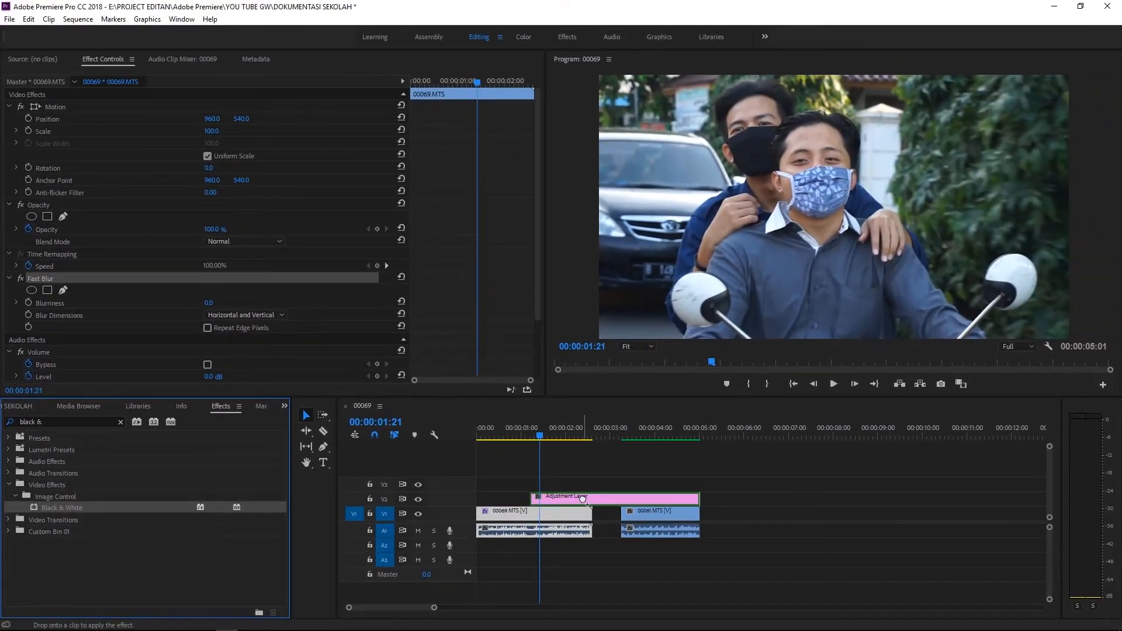
left_click_drag(582, 499, 582, 498)
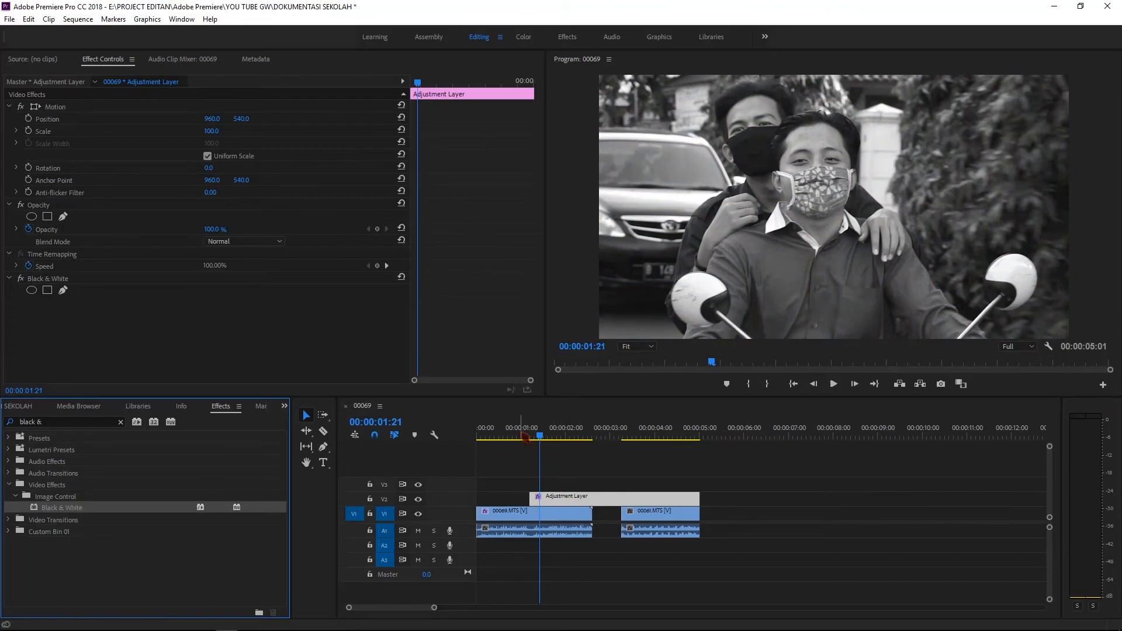
left_click(524, 429)
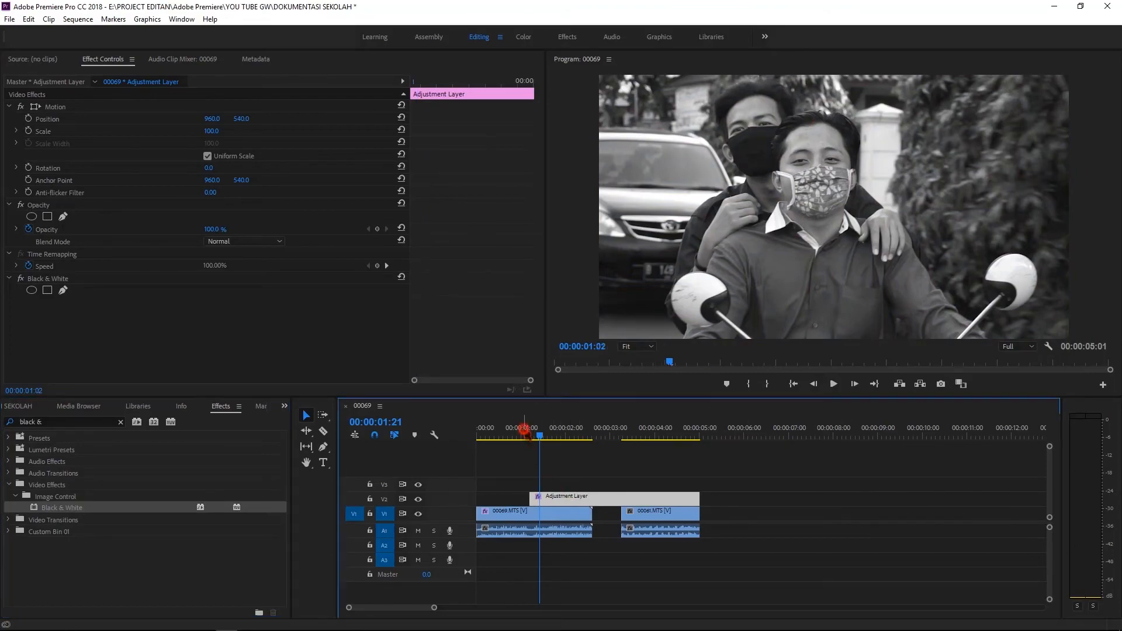